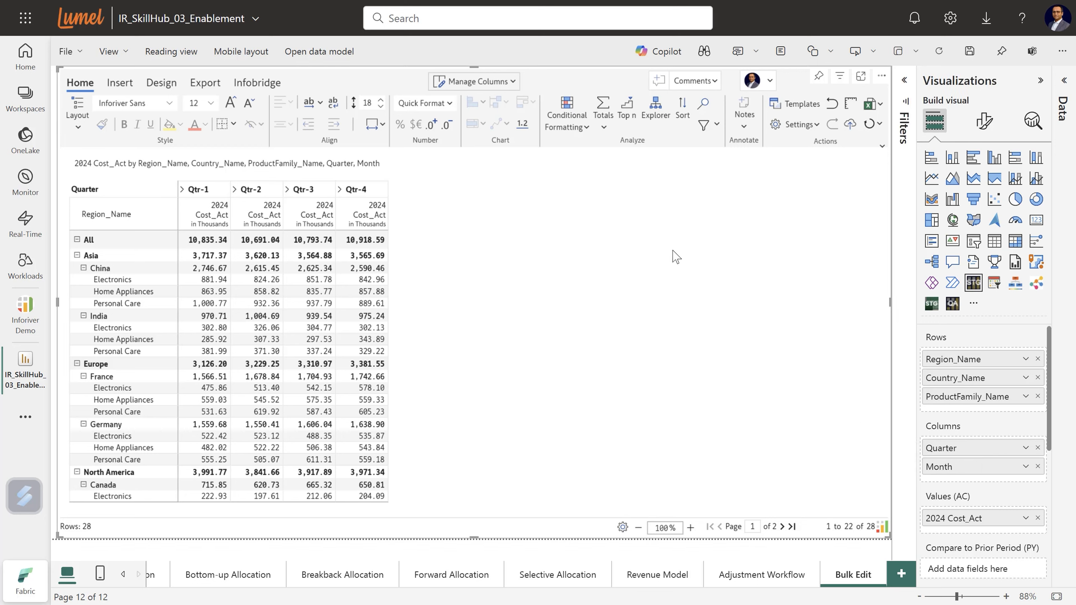
Insert a numeric data input measure named 2025 Cost_Pln, copied from the 2024 Cost_Act series
click(120, 82)
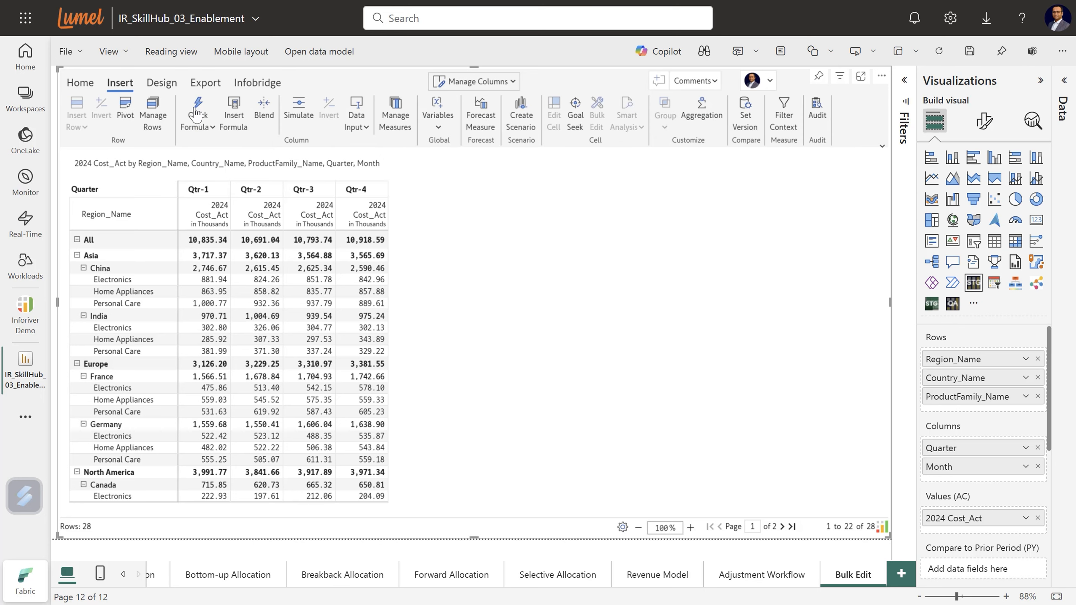
click(365, 127)
mouse_move(394, 145)
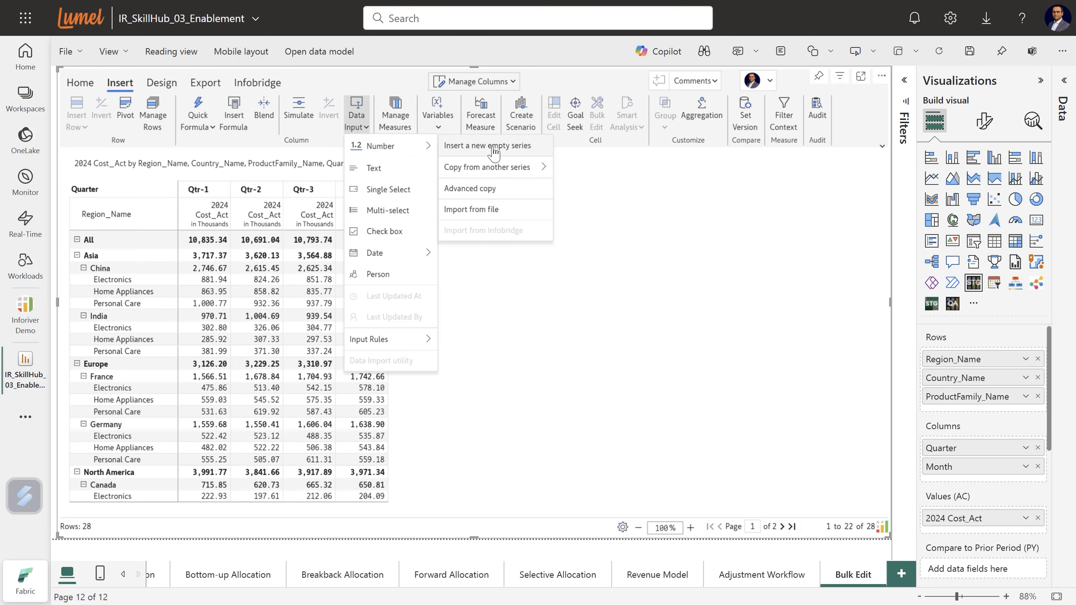
mouse_move(502, 169)
click(583, 167)
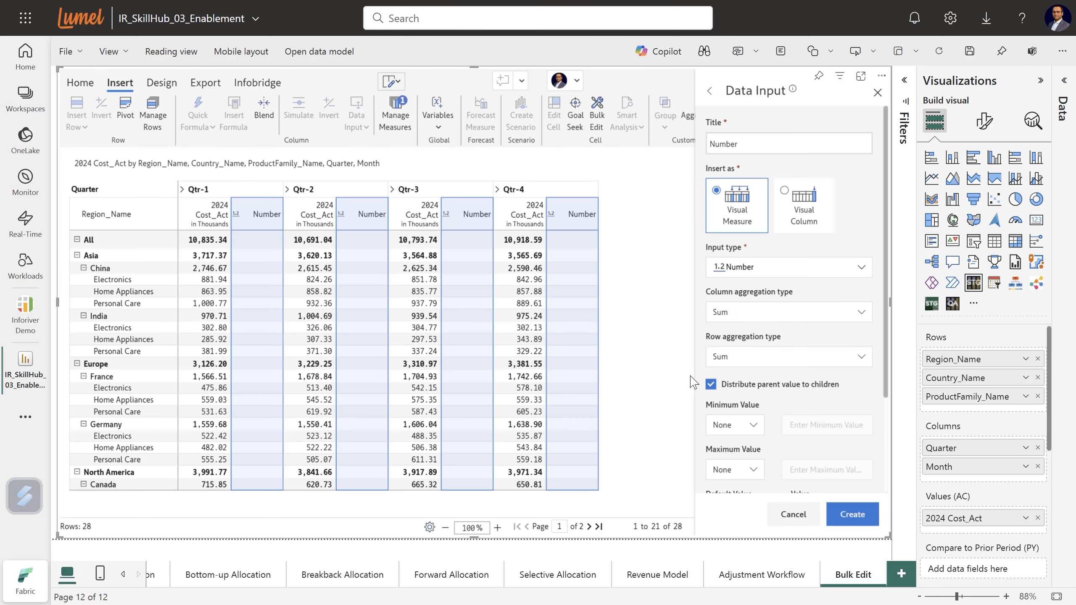
double_click(730, 144)
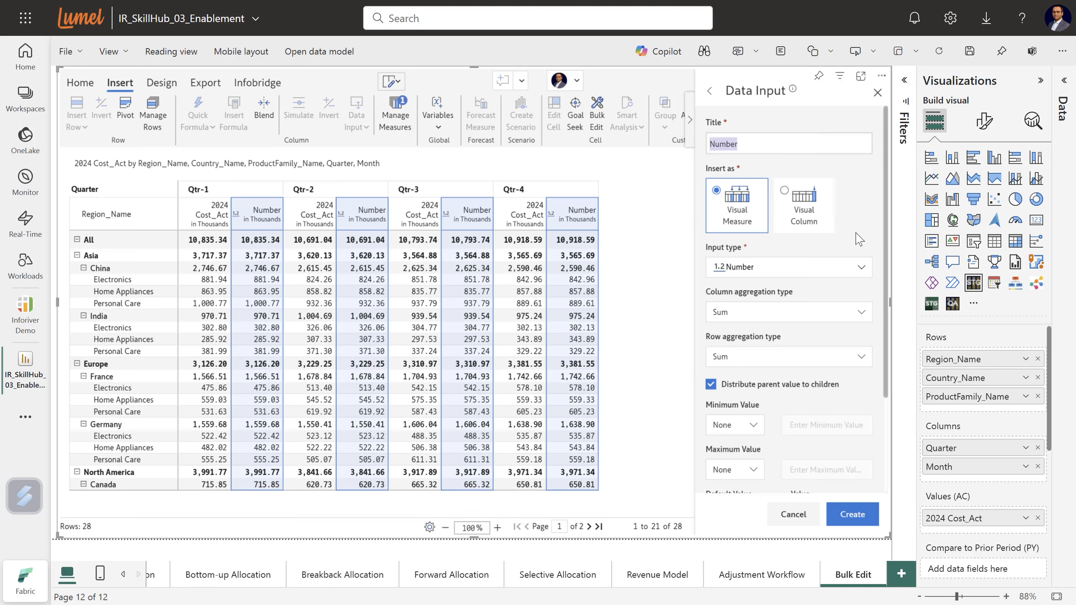
text(2025 Cost_Pln)
click(860, 514)
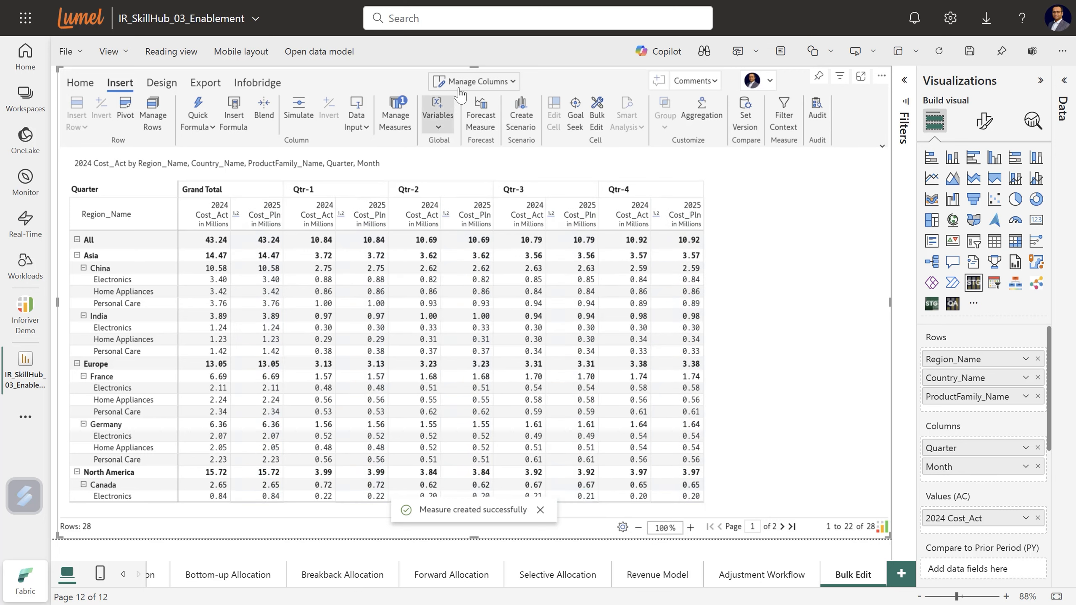
Hide the 2024 Cost_Act measure and apply a quick number format that scales values with k and m suffixes
click(460, 84)
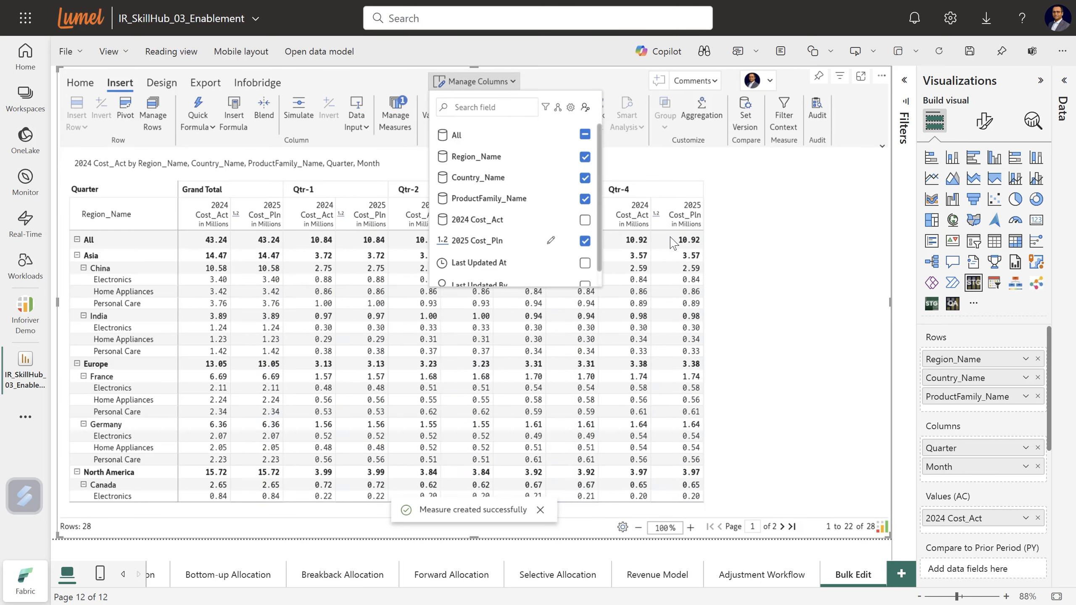
click(760, 263)
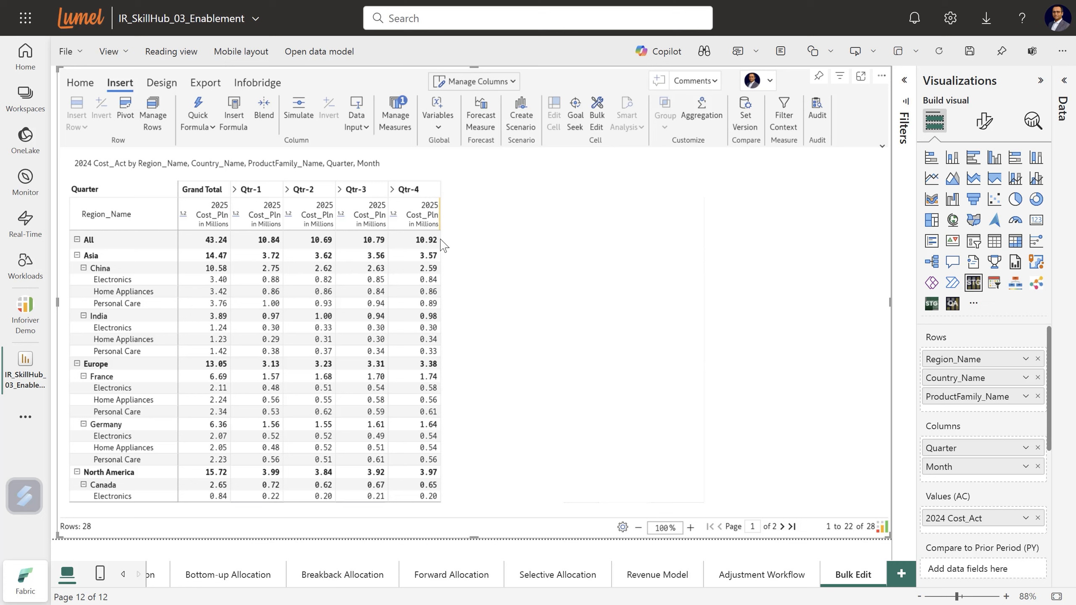
click(80, 82)
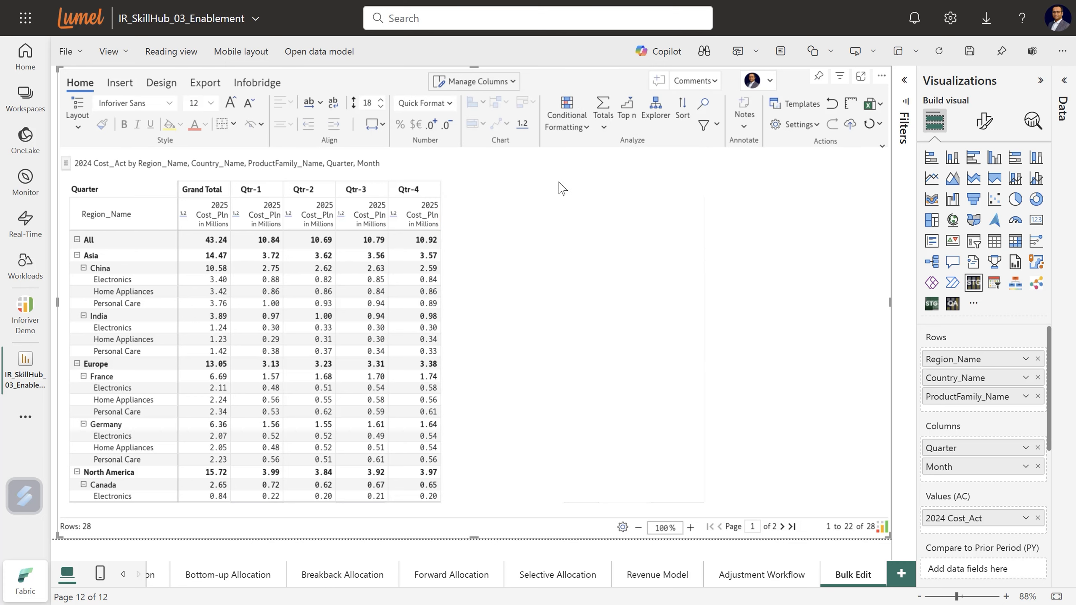
click(423, 103)
click(466, 193)
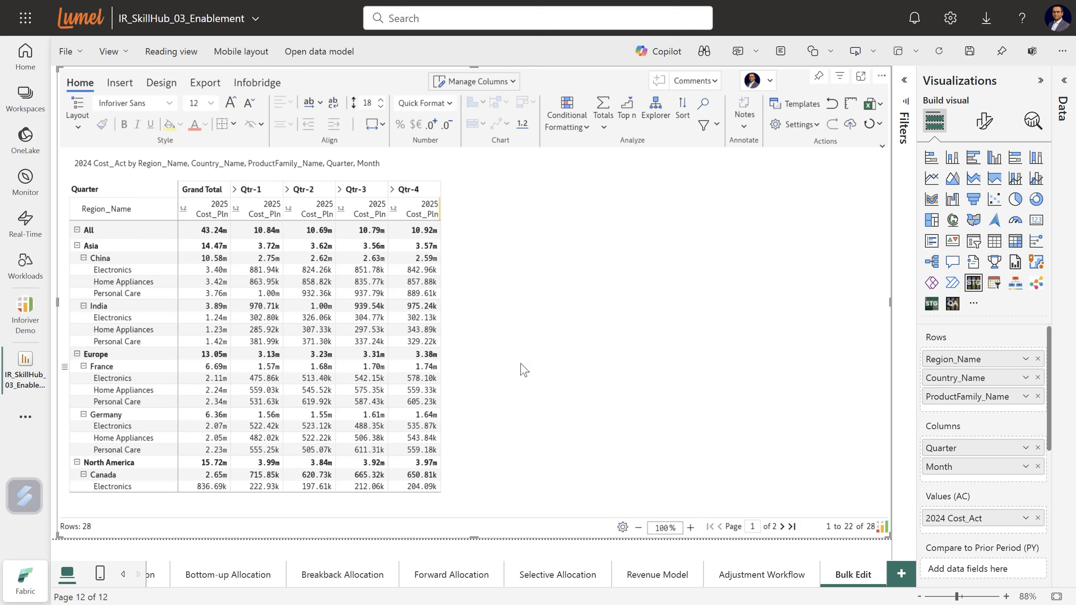
Start a bulk edit beside the table with 2025 Cost_Pln as its measure
click(120, 82)
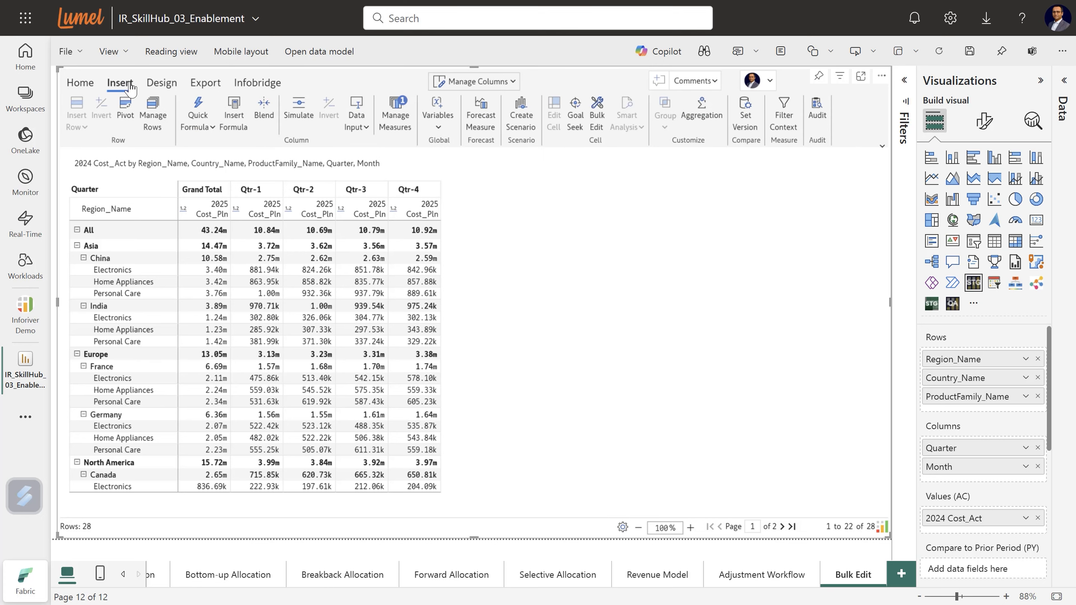
click(596, 123)
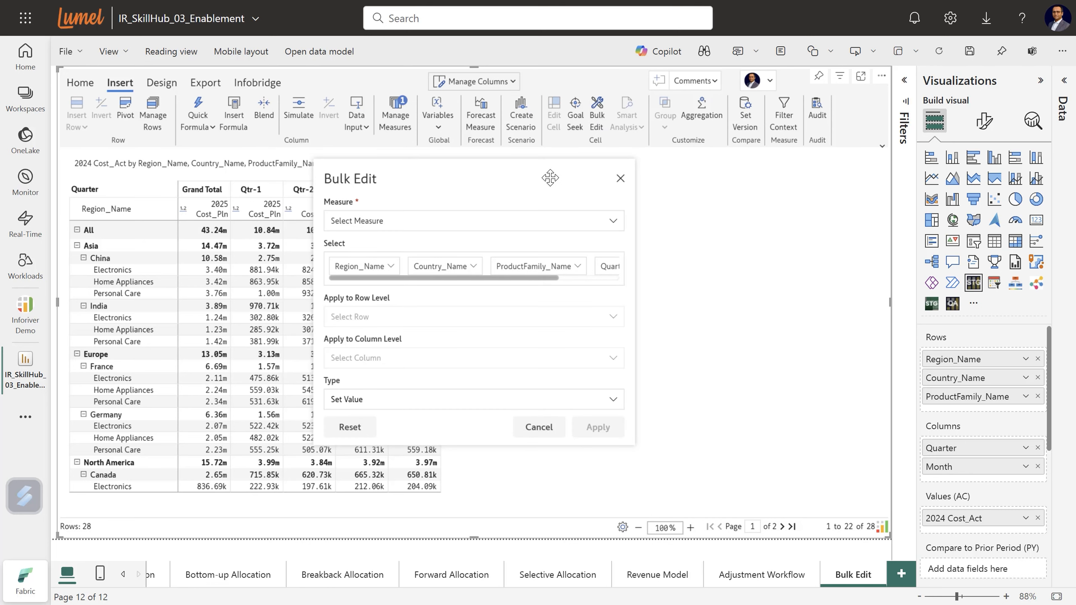
drag(550, 178, 755, 192)
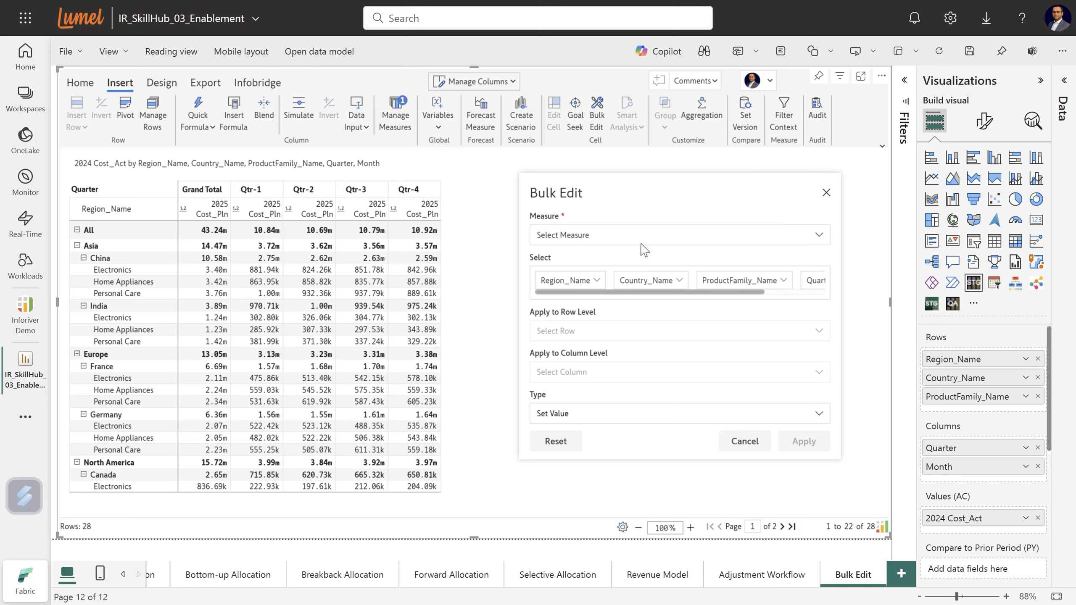
click(576, 236)
click(563, 257)
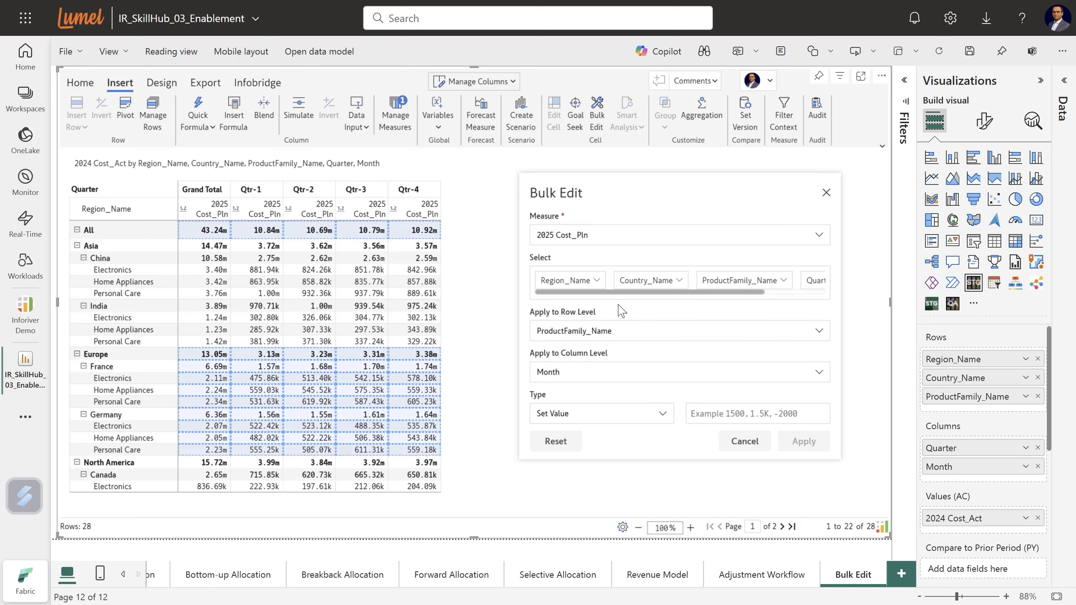
Restrict the bulk edit selection to the Europe region and Qtr-2
click(585, 285)
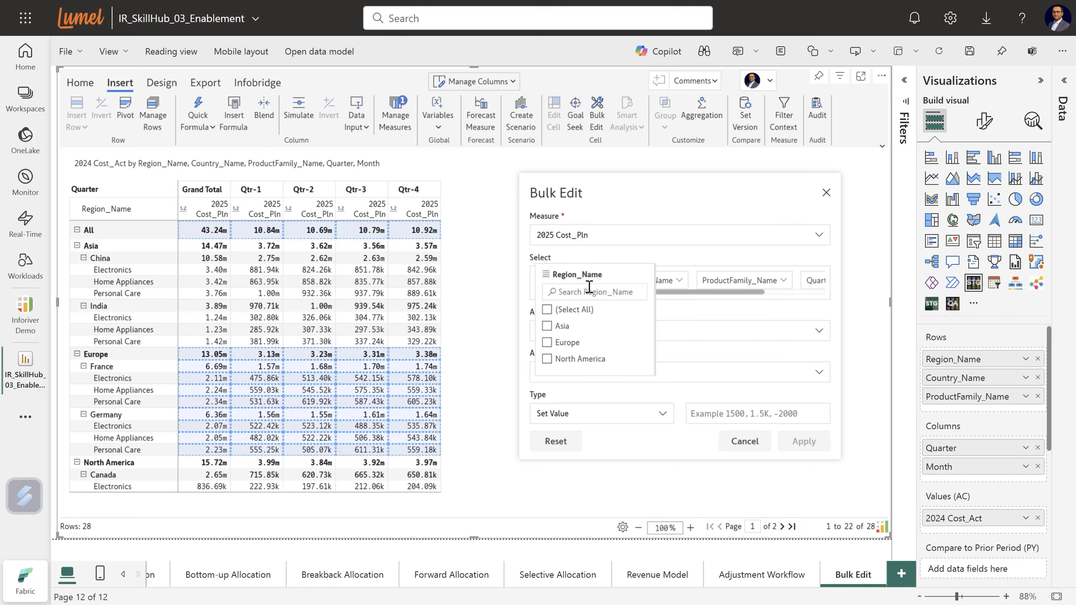
click(550, 345)
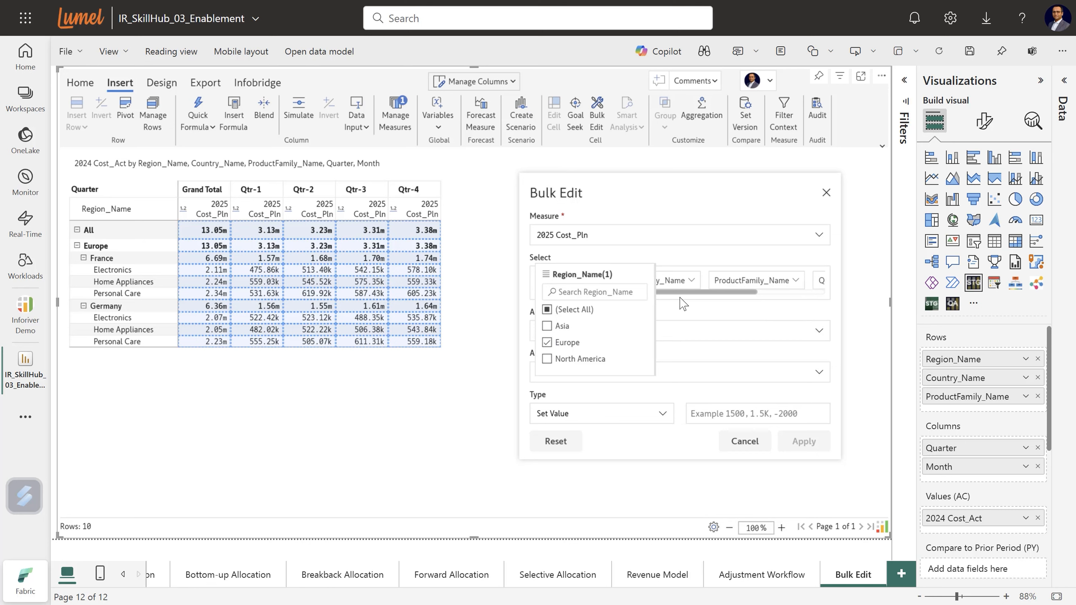
click(684, 259)
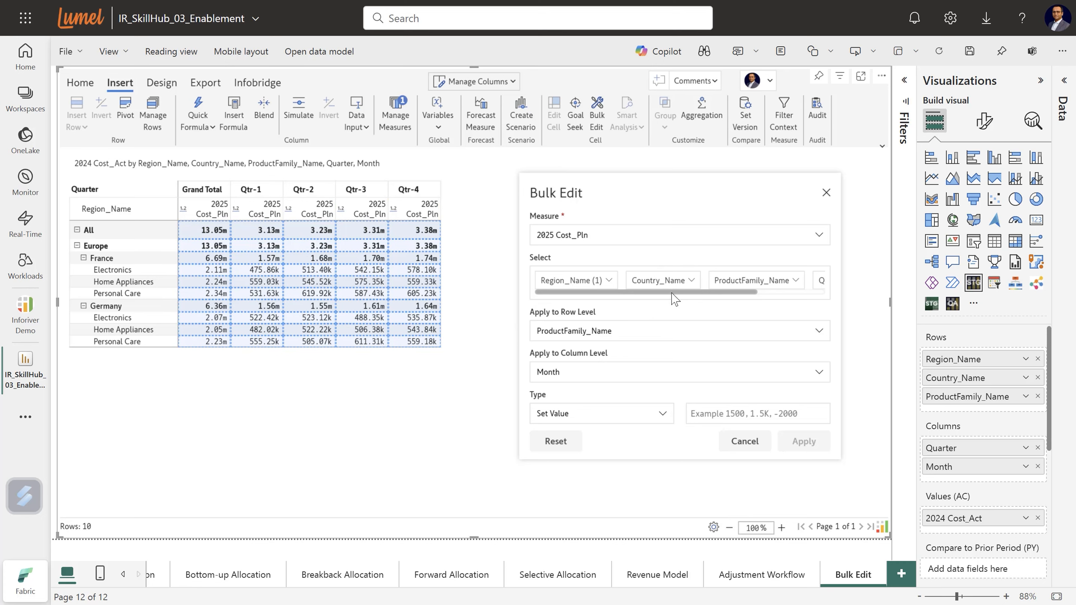
drag(671, 294, 767, 296)
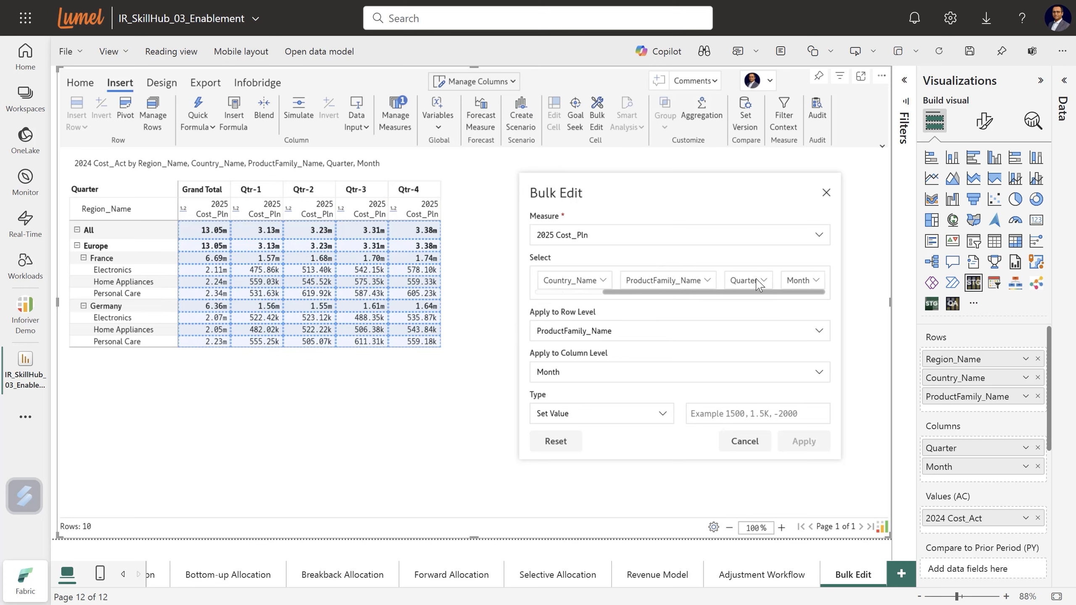
click(759, 282)
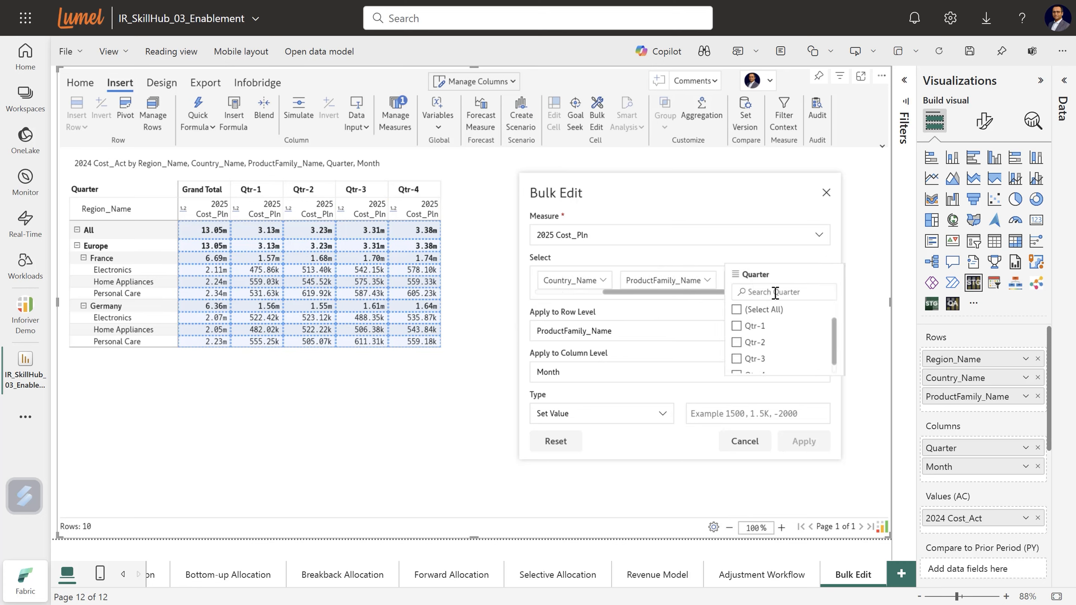
click(737, 344)
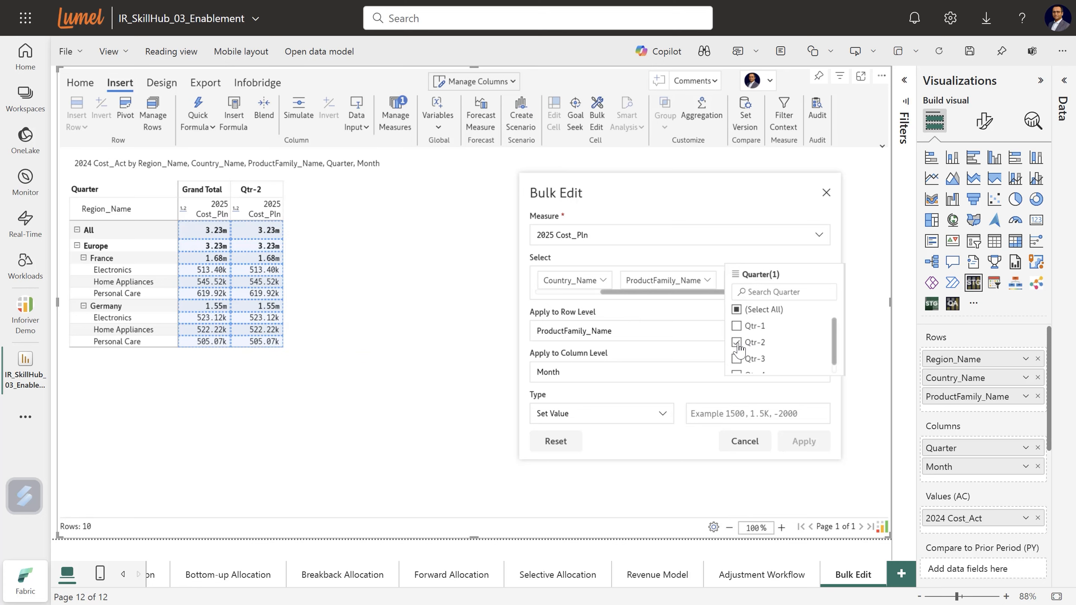
click(698, 263)
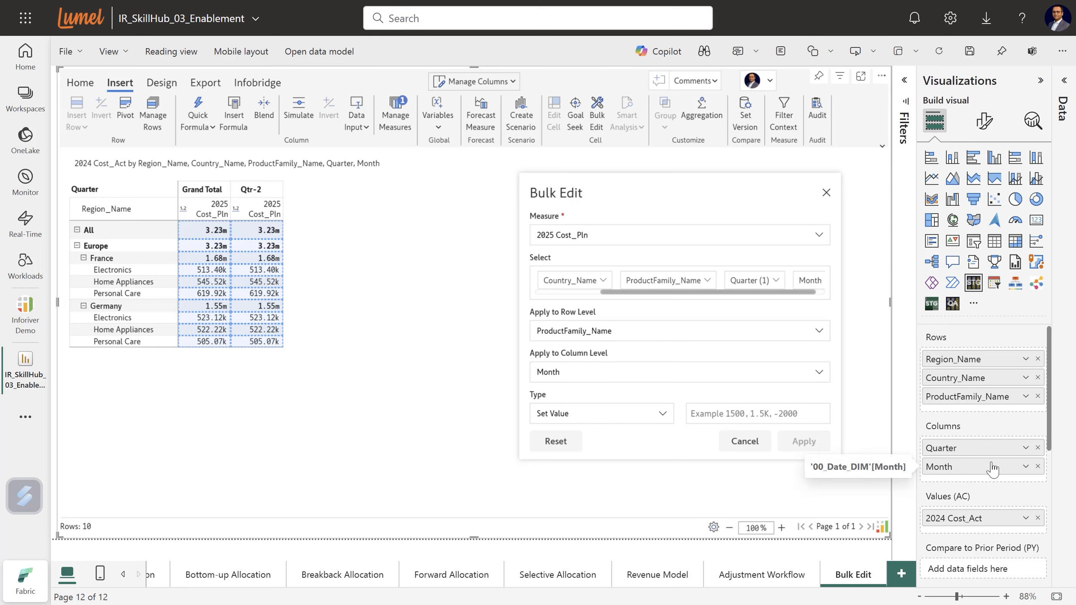
Apply the bulk edit at the Country_Name row level and the Quarter column level
click(612, 337)
click(566, 392)
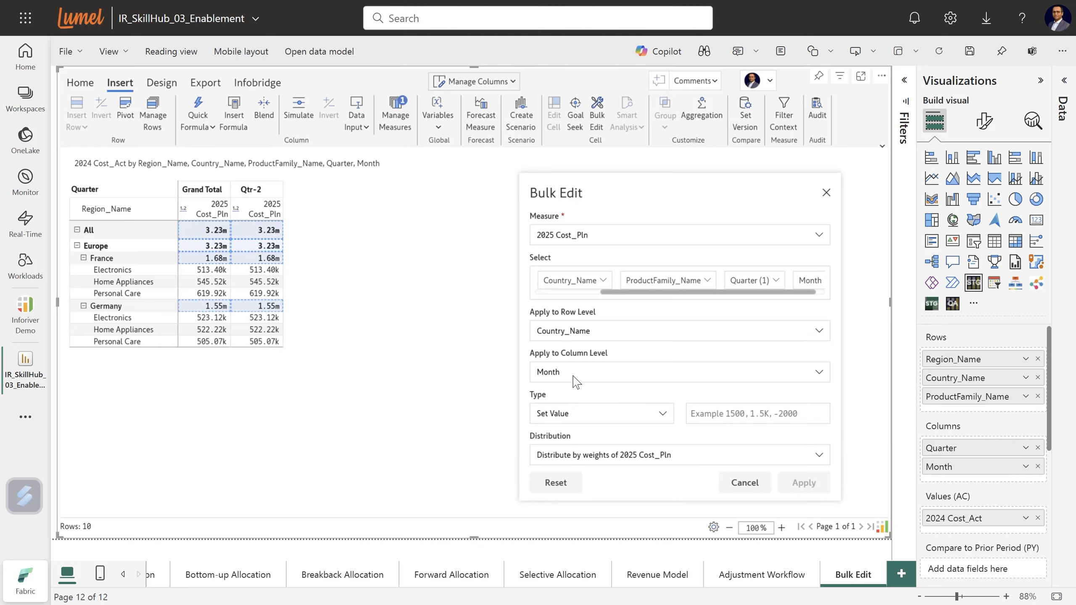
click(600, 374)
click(551, 413)
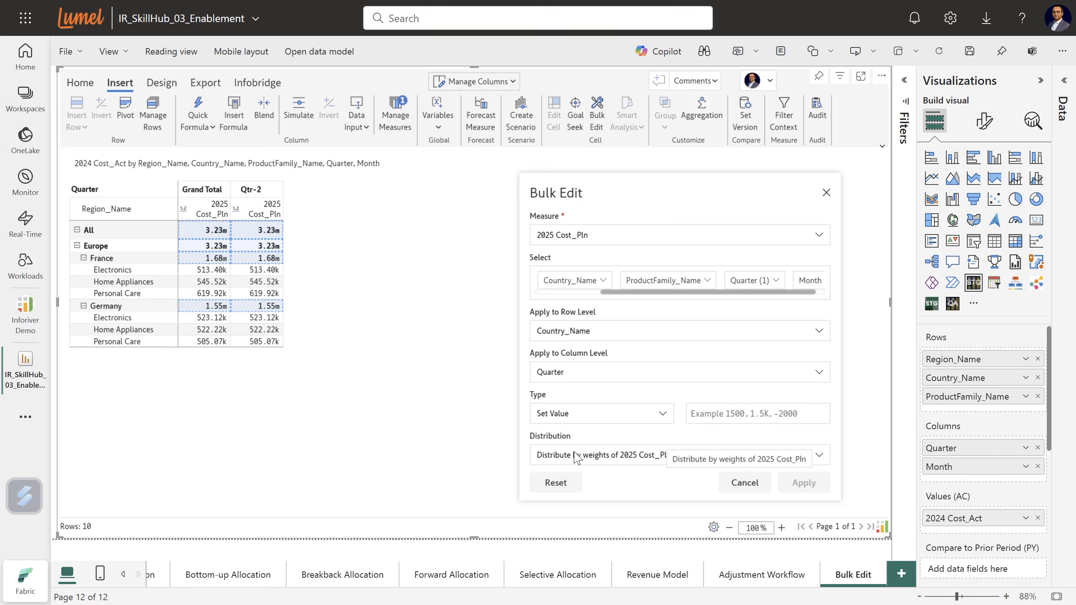
Apply the bulk edit with type Set Value at 1.8m, distributed by weights of 2025 Cost_Pln
click(632, 455)
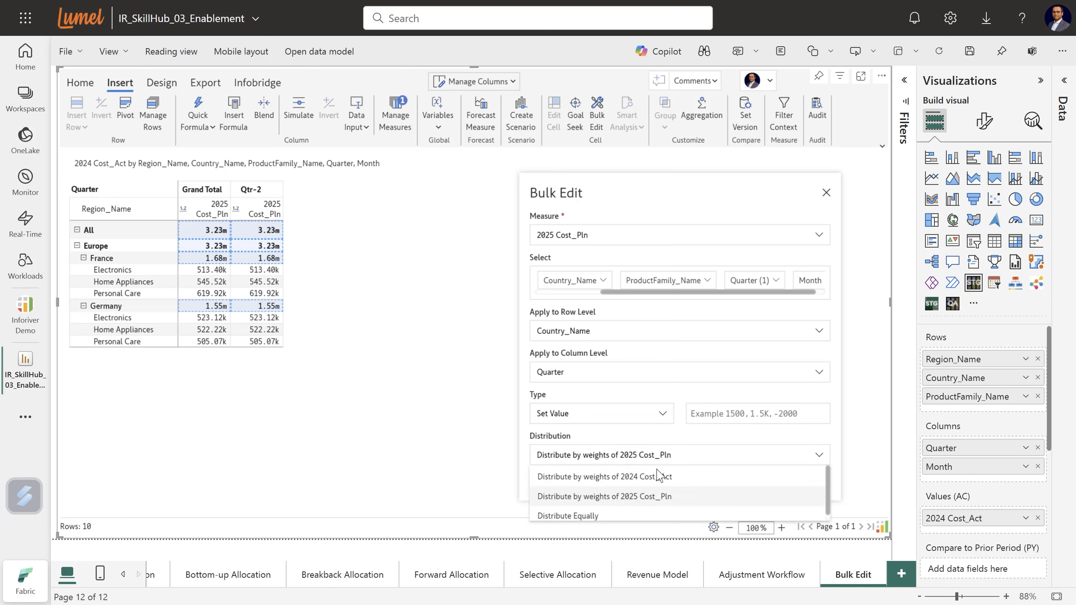
click(628, 498)
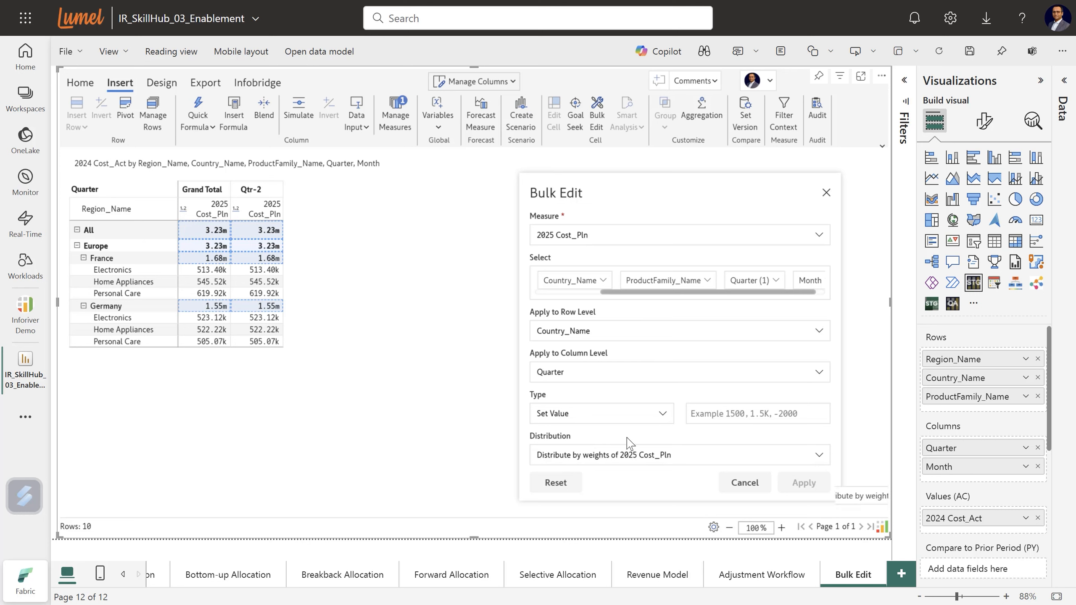
click(616, 417)
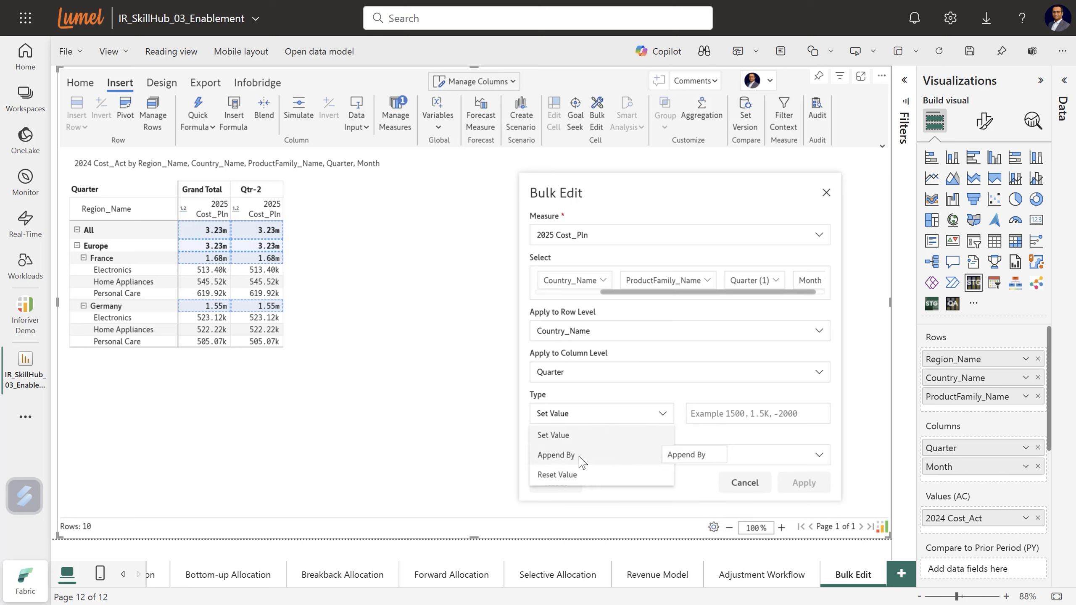
click(597, 394)
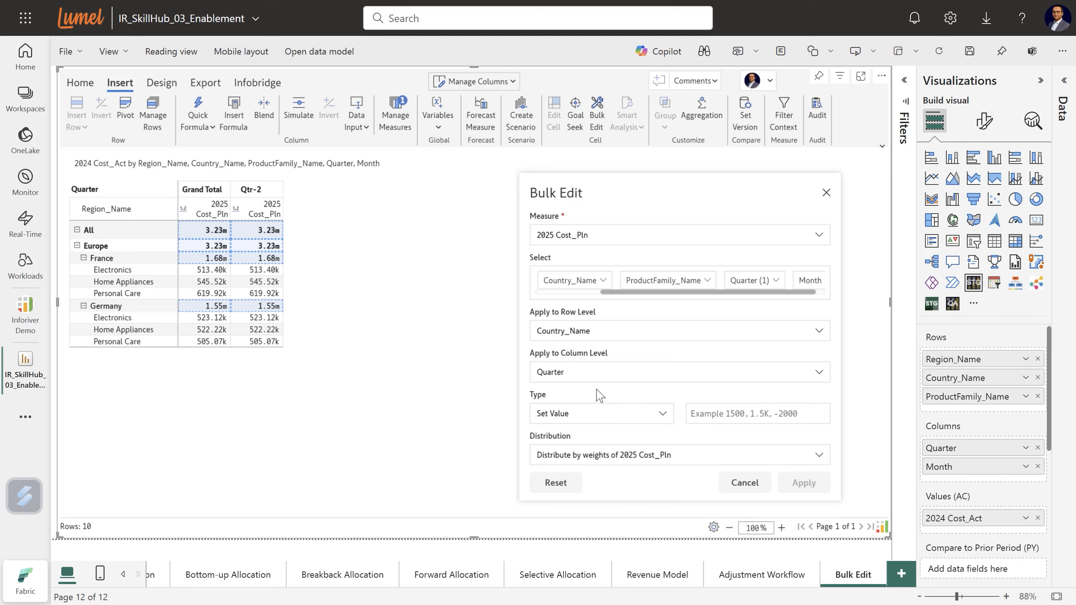
click(725, 416)
text(1.8m)
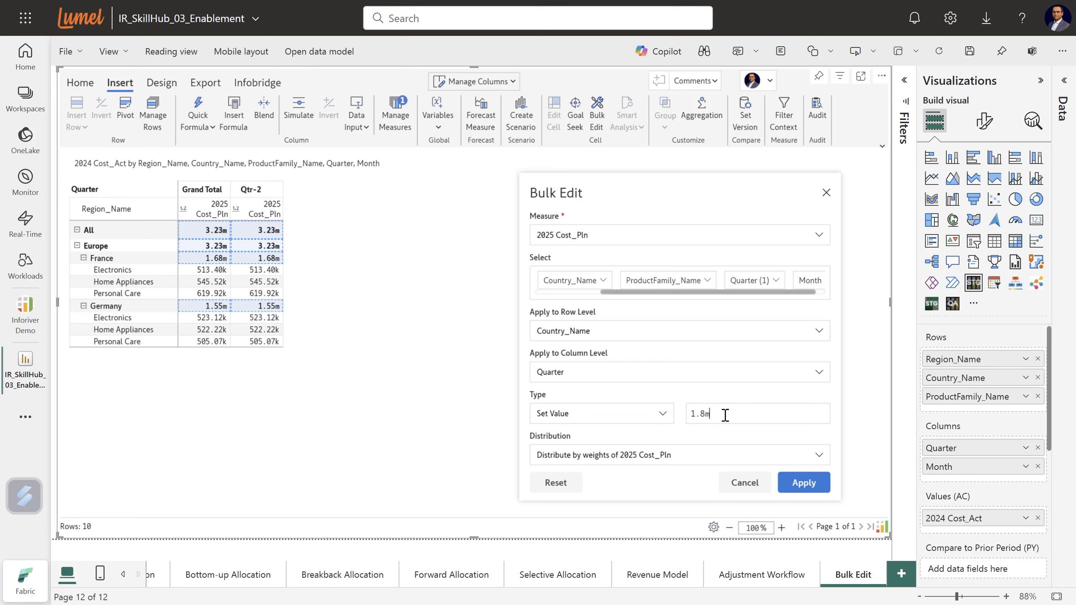
click(807, 484)
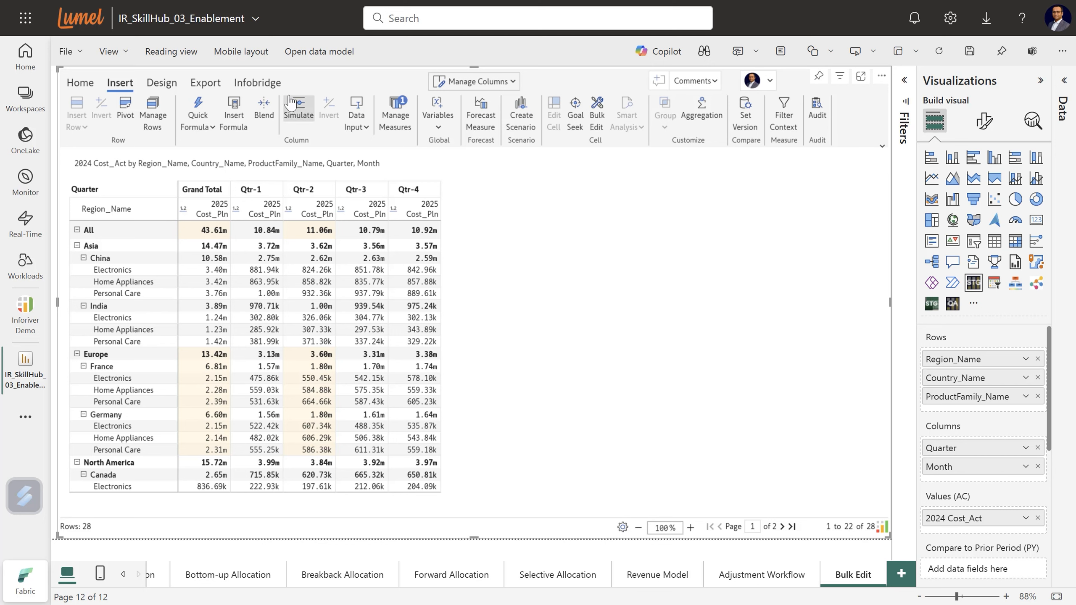
Filter the table with Explorer to Europe and Qtr-2, and expand the quarter into its months
click(83, 85)
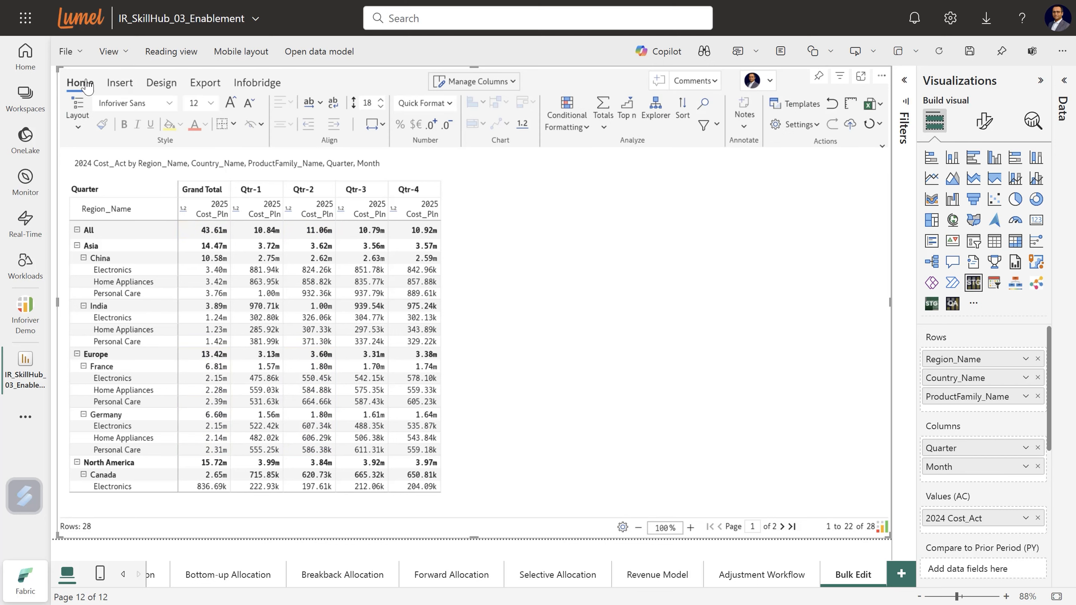
click(655, 109)
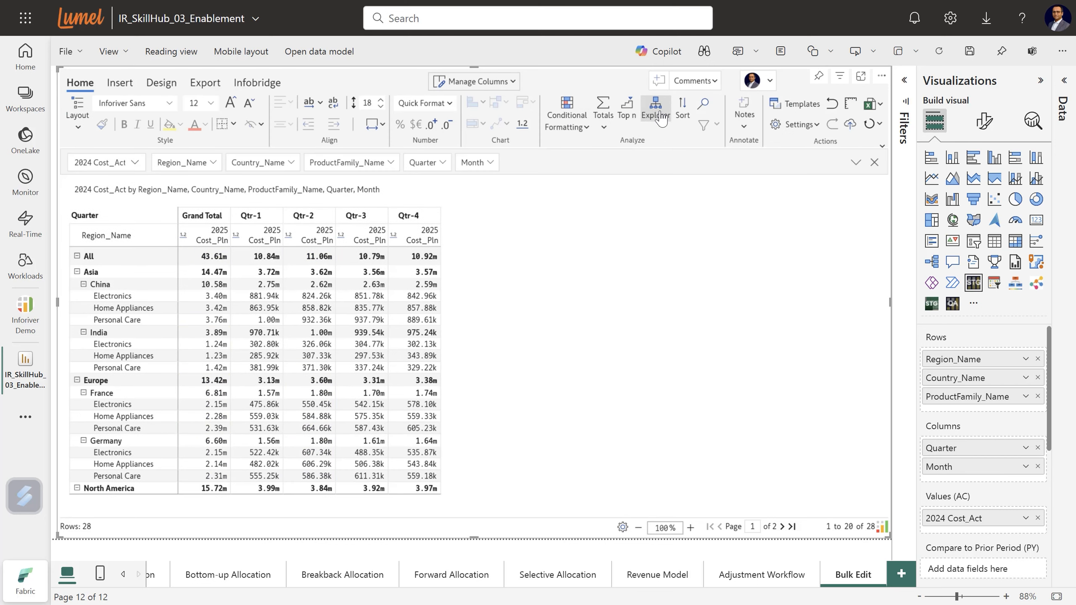
click(193, 166)
click(174, 228)
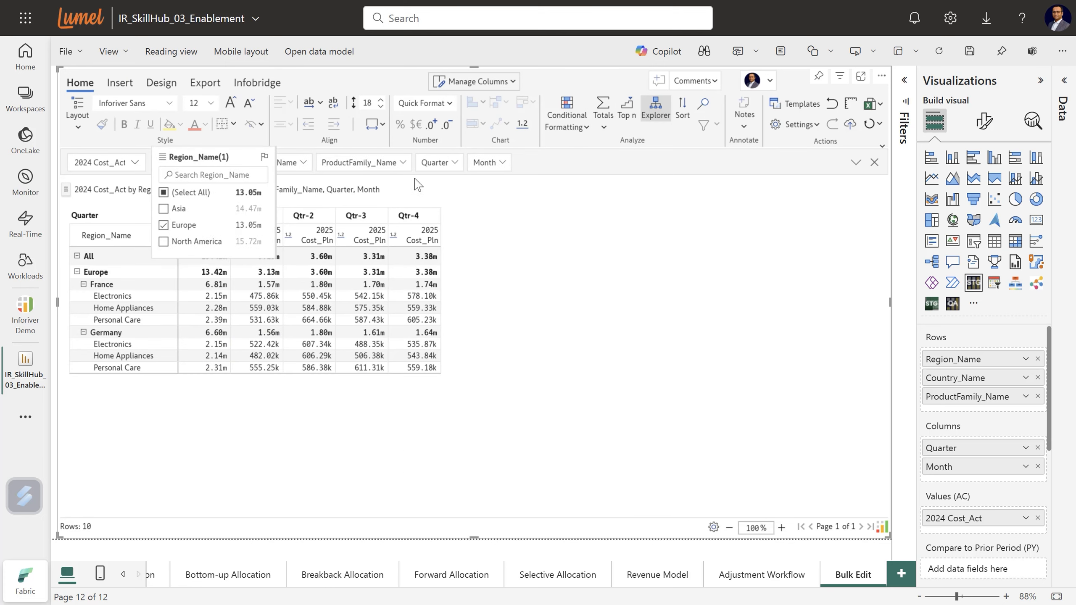
click(436, 164)
click(428, 224)
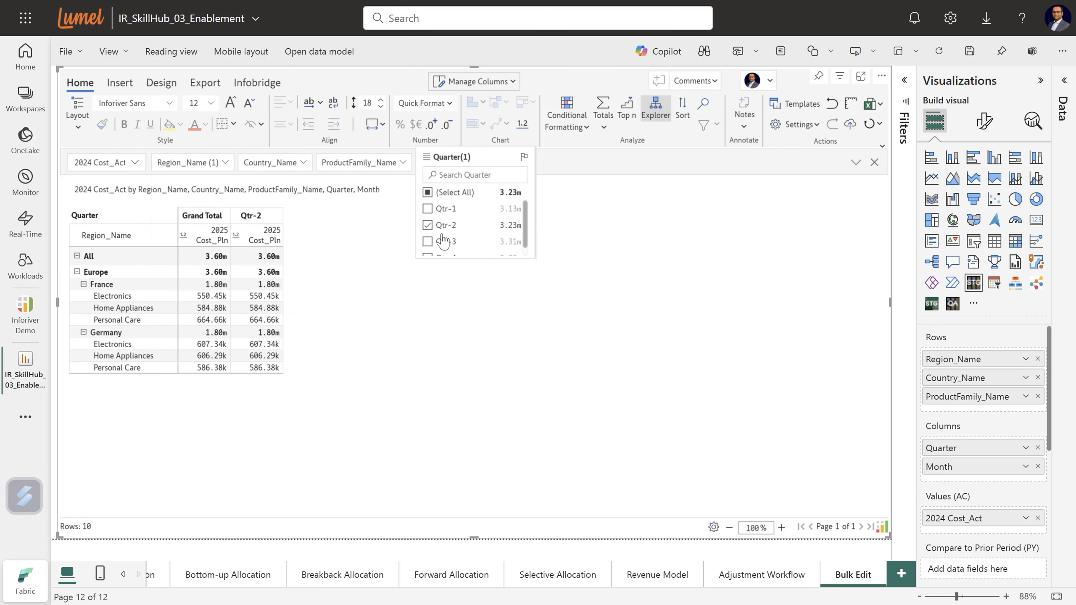
click(594, 365)
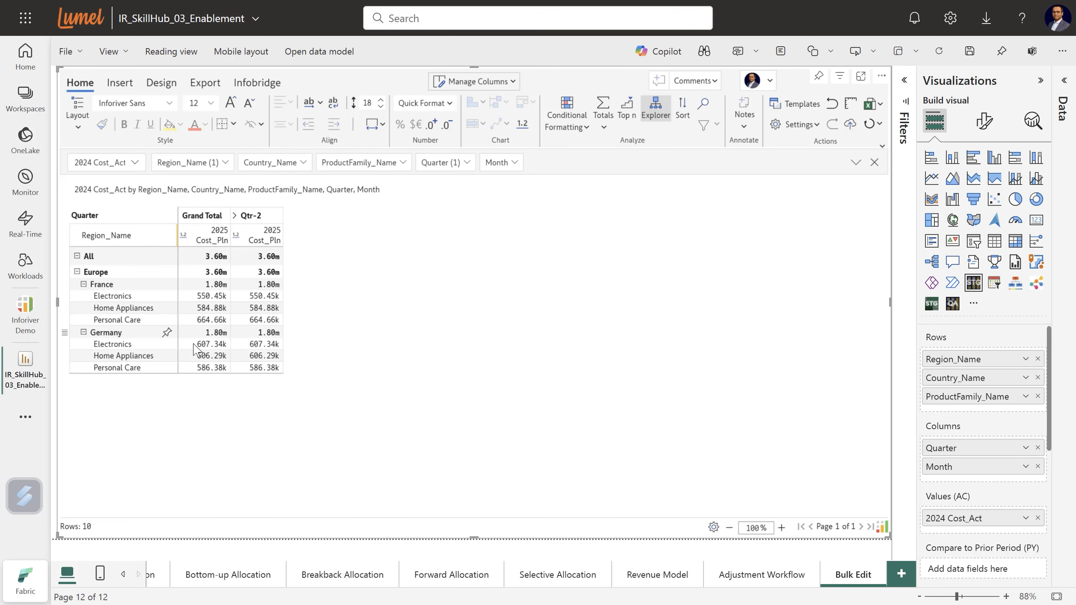
click(235, 216)
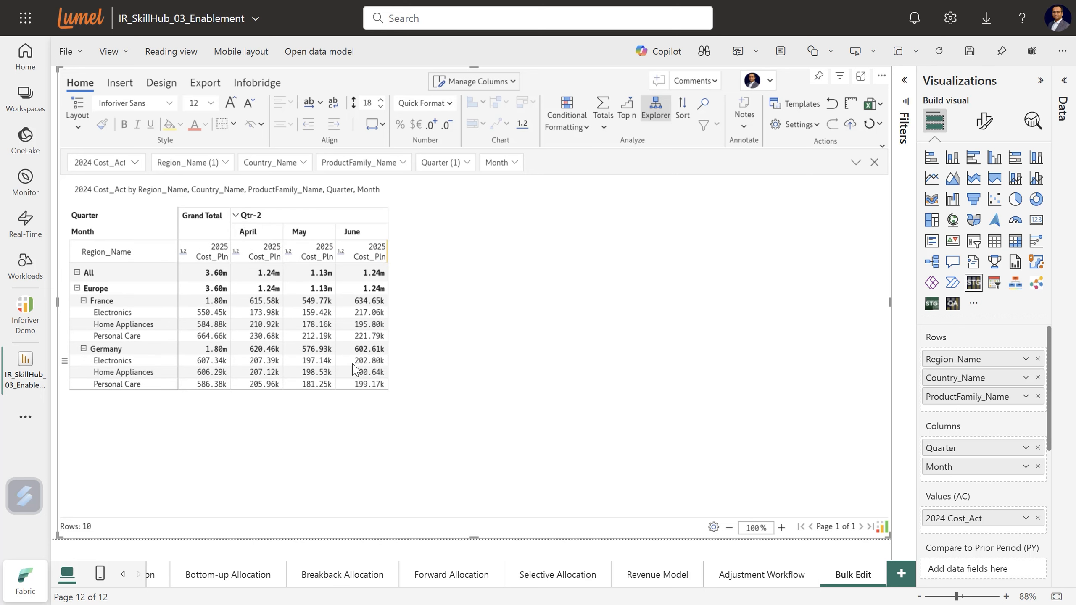